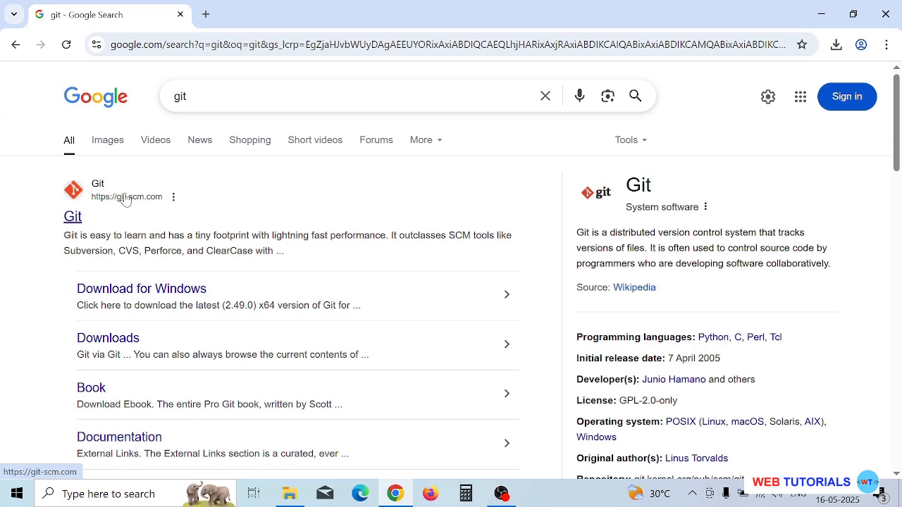
- Open the git-scm.com search result in a new tab and go to its Download for Windows page
right_click(125, 200)
left_click(162, 212)
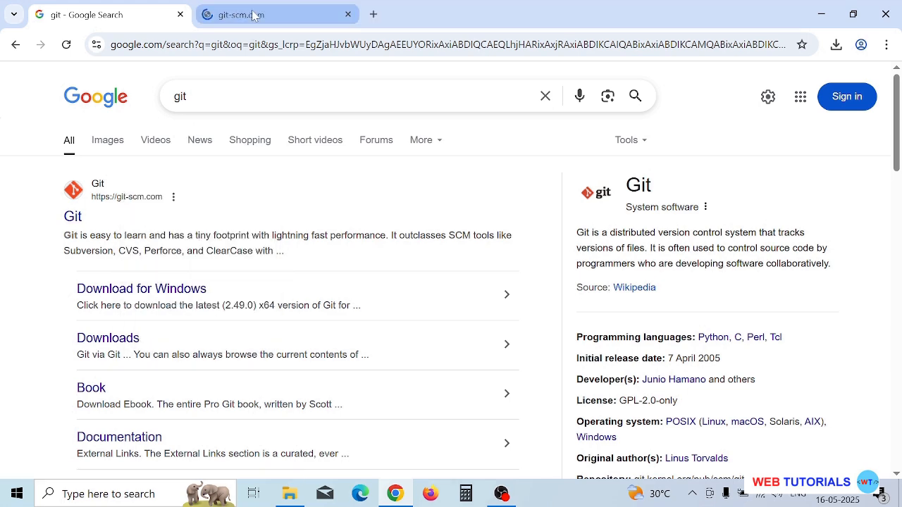
left_click(255, 16)
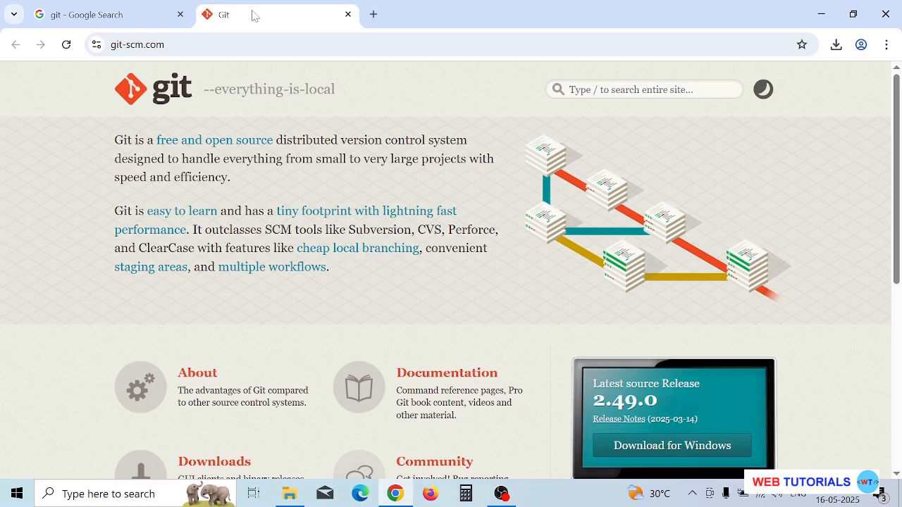
scroll(660, 371, "down", 1)
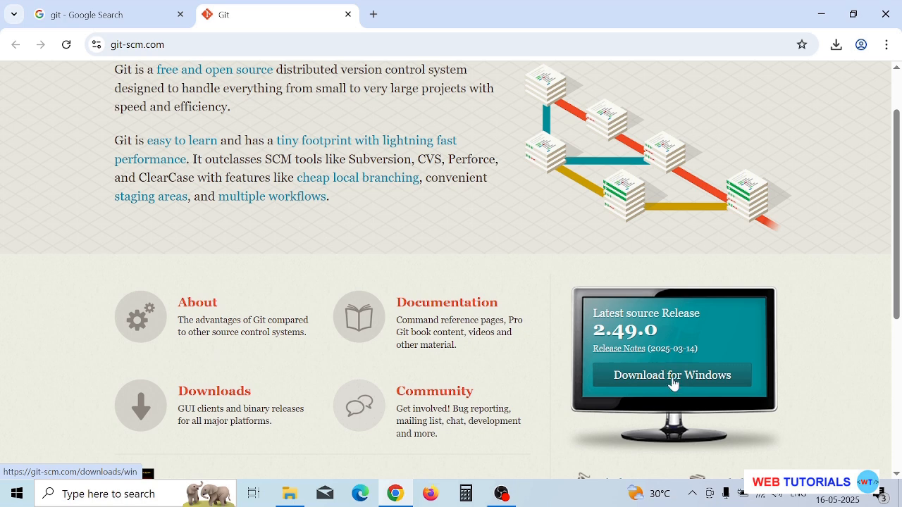
left_click(673, 376)
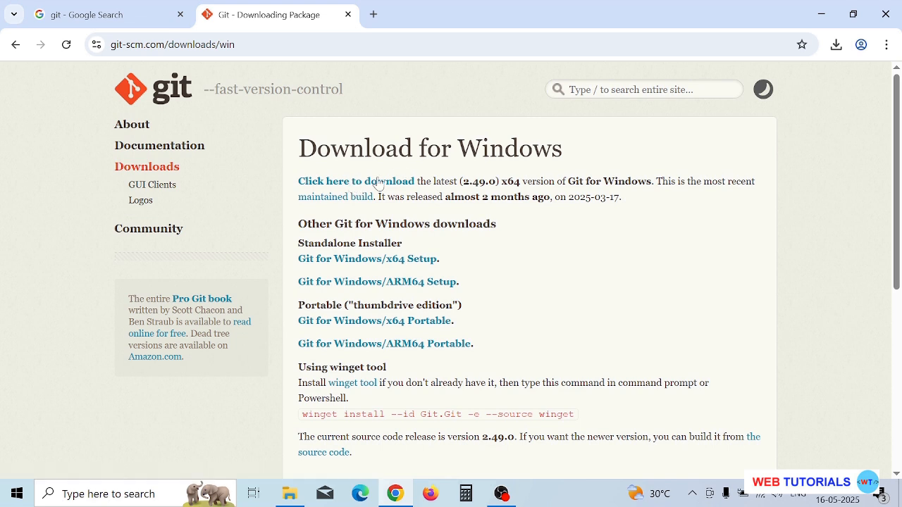
- Download the latest x64 installer of Git for Windows 2.49.0 and check its download progress
left_click(378, 184)
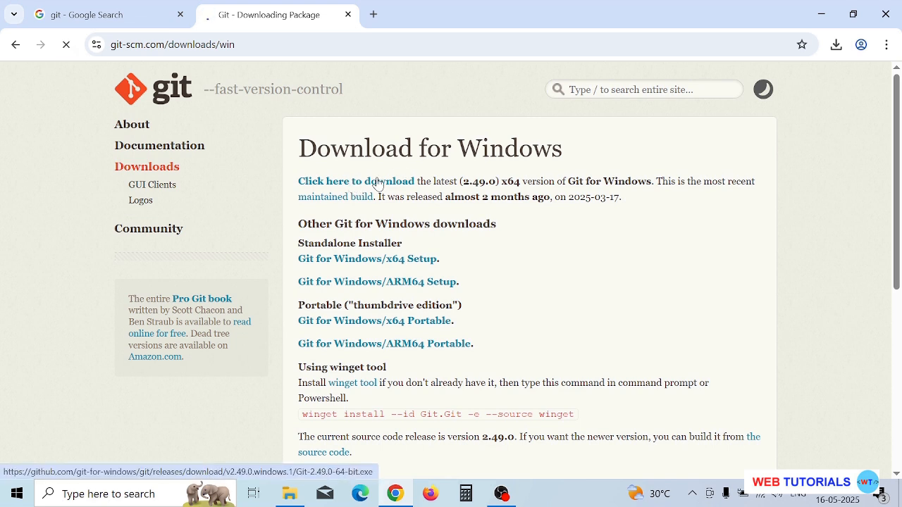
left_click(836, 45)
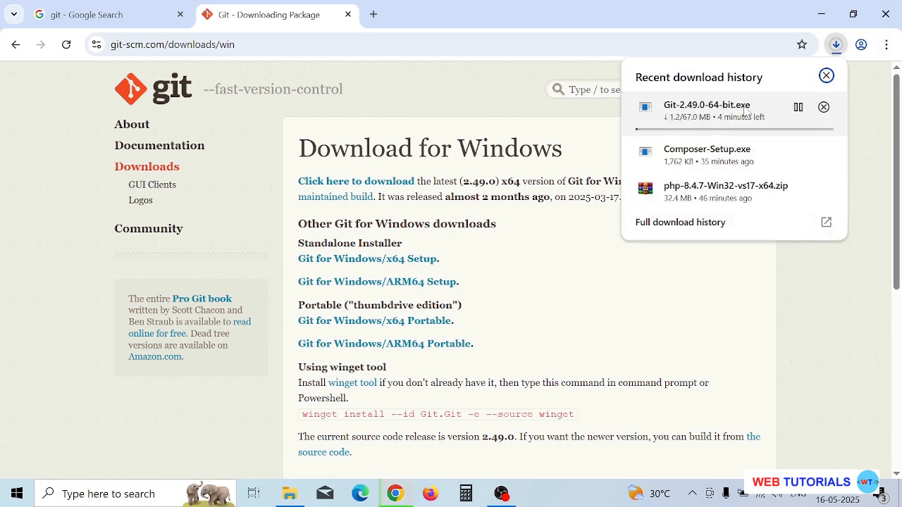
left_click(826, 75)
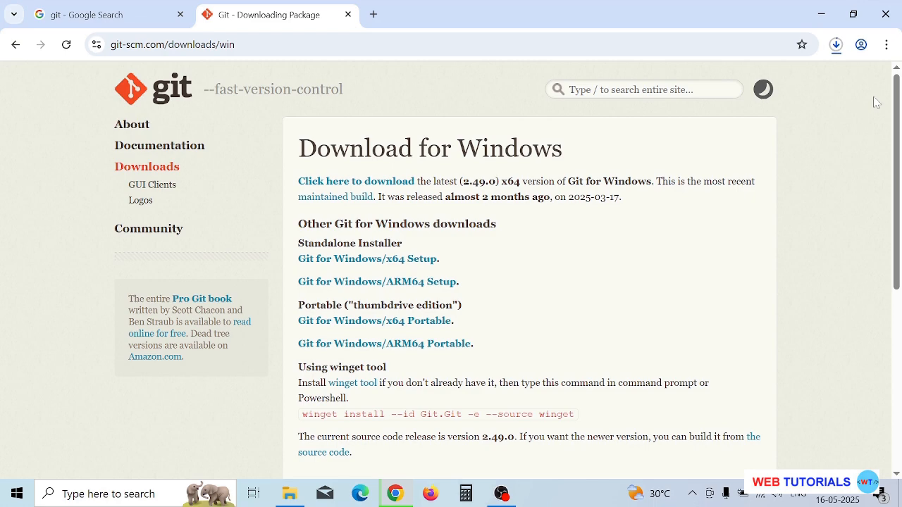
- Show the downloaded Git-2.49.0-64-bit installer in its folder and run it, allowing it to make changes to the device
left_click(835, 45)
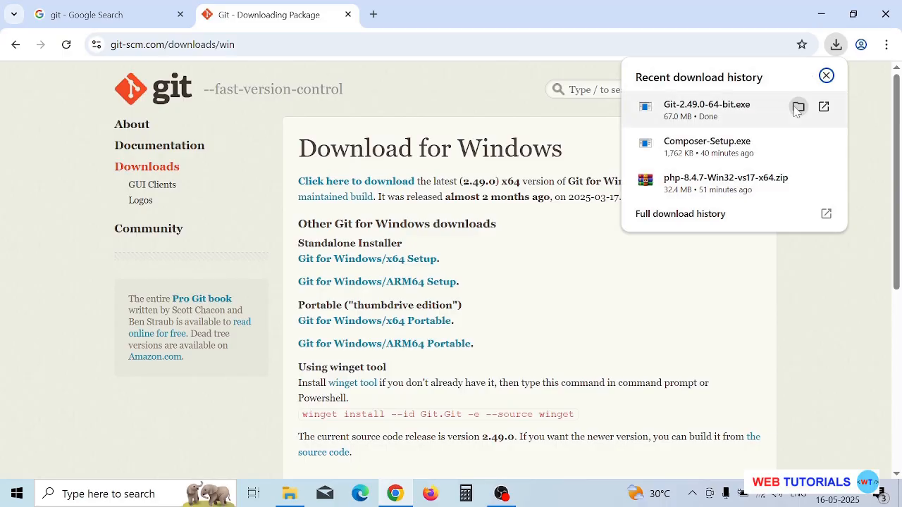
left_click(799, 106)
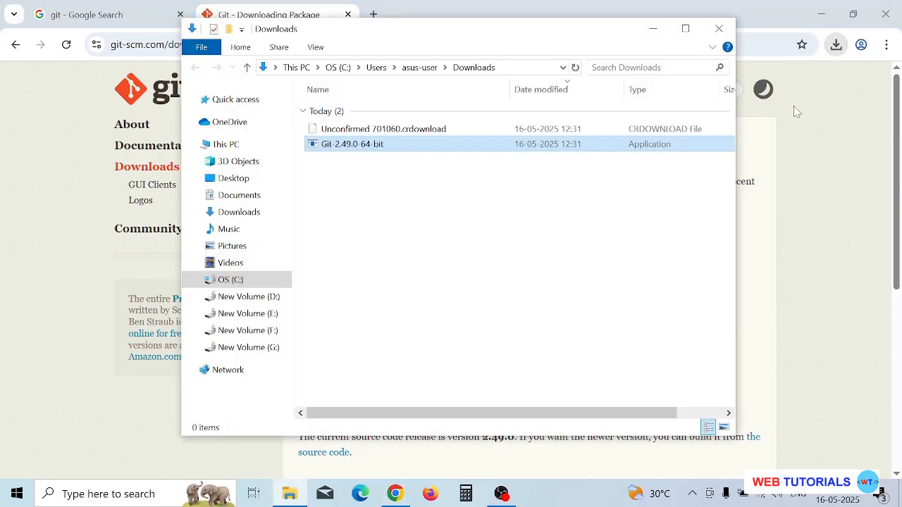
double_click(397, 147)
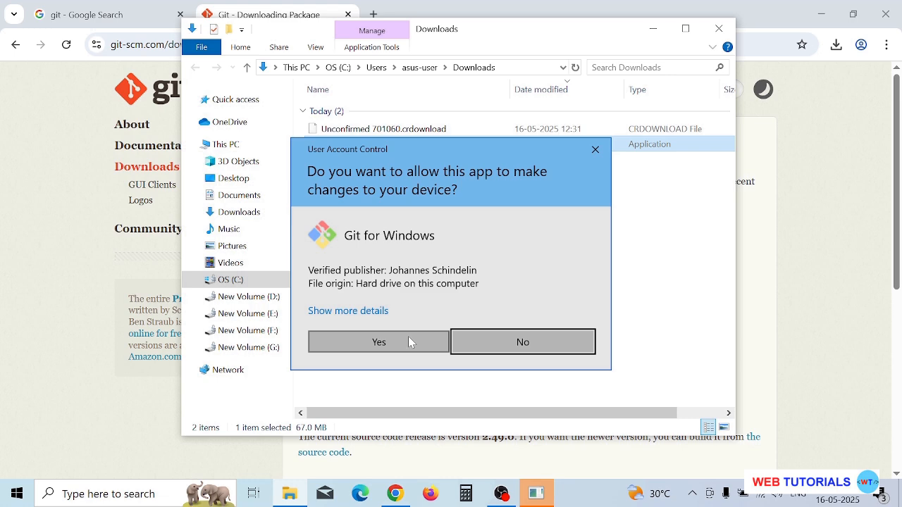
left_click(393, 345)
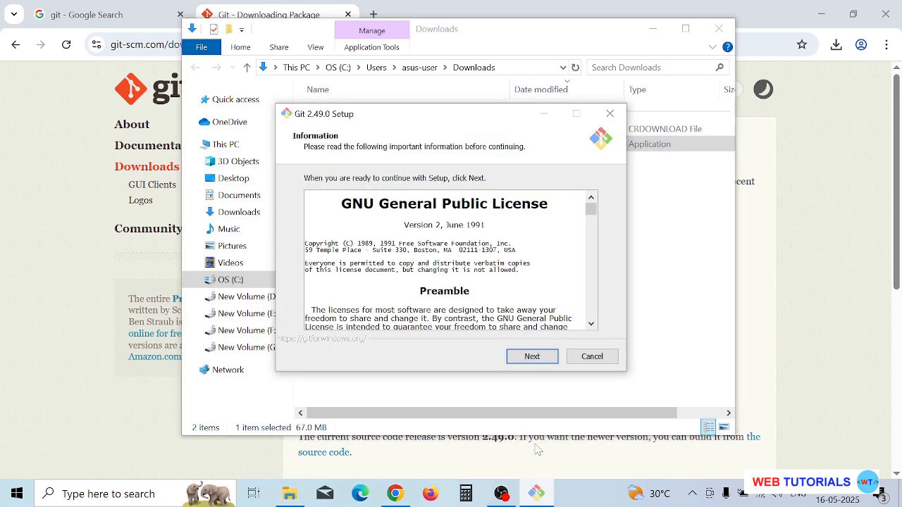
- Read through the GNU General Public License, proceed past it, and keep C:\Program Files\Git as the installation folder
scroll(444, 259, "down", 6)
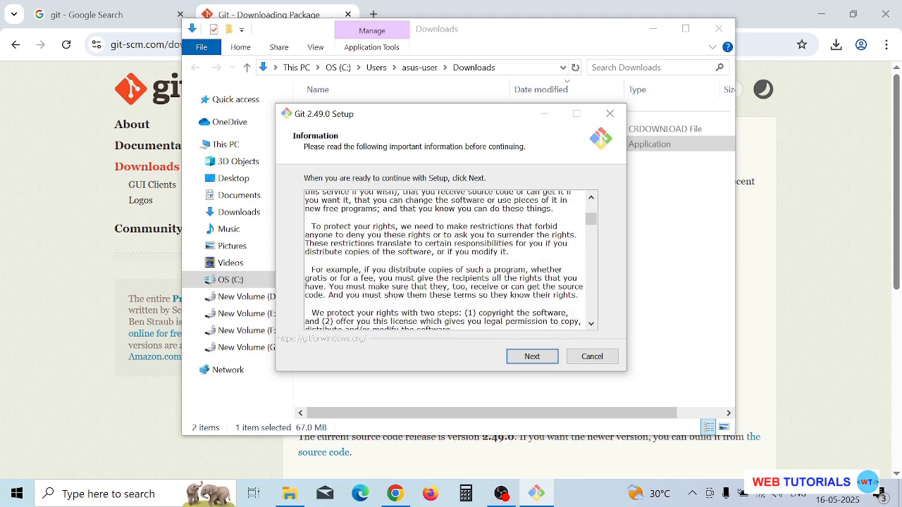
scroll(444, 259, "up", 7)
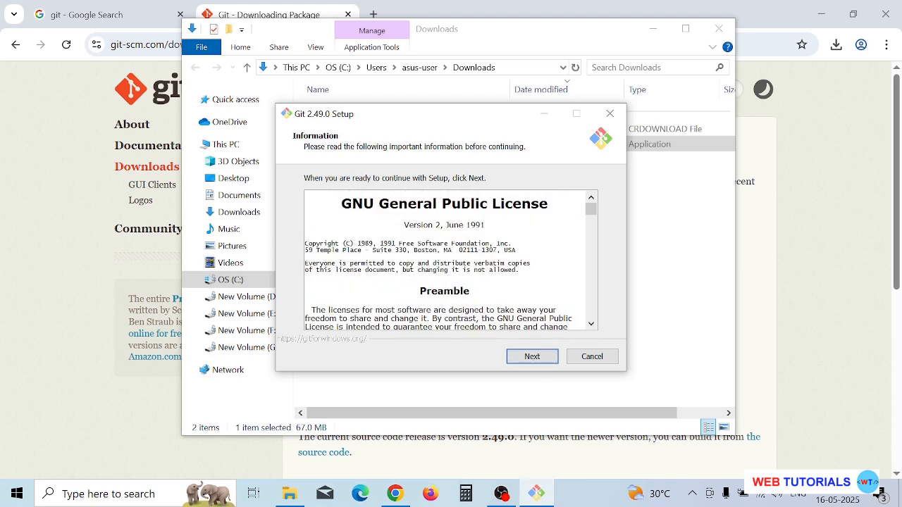
scroll(444, 259, "down", 6)
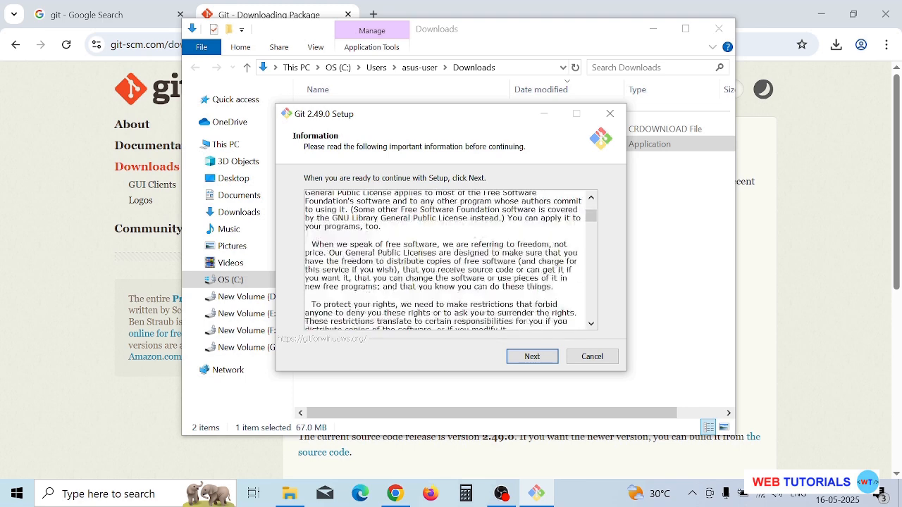
scroll(444, 259, "down", 1)
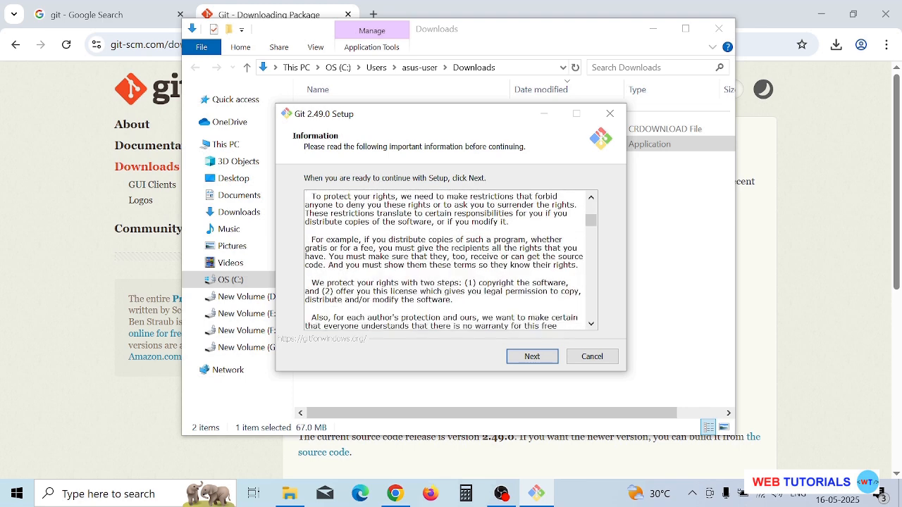
left_click(535, 360)
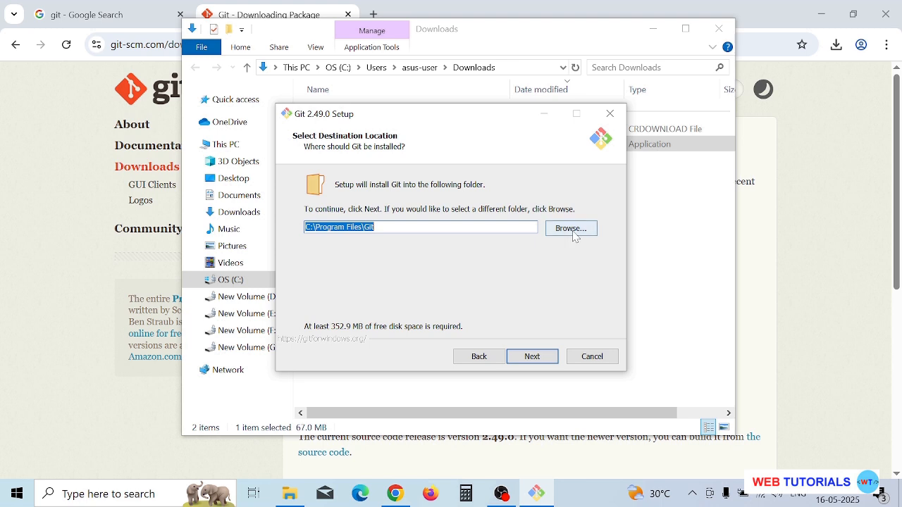
key("Return")
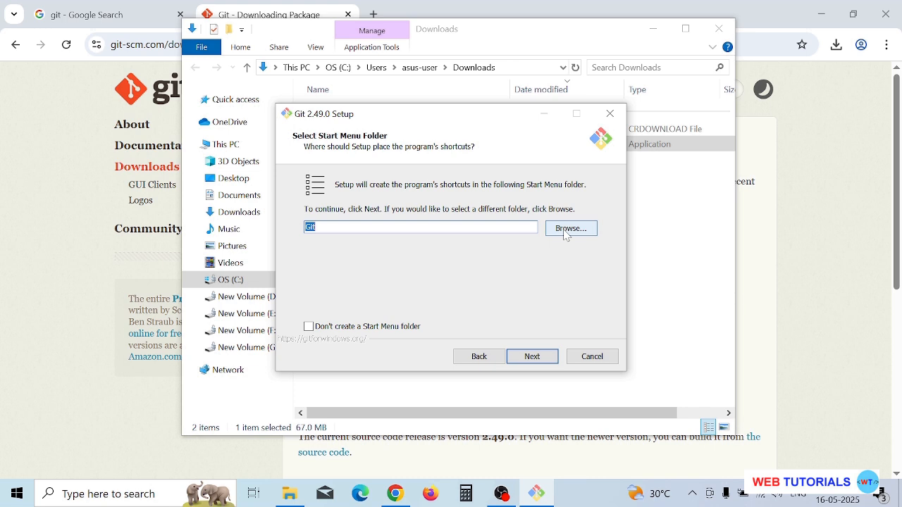
- Add the On the Desktop icon to the components to install and keep Git as the Start Menu folder
left_click(533, 357)
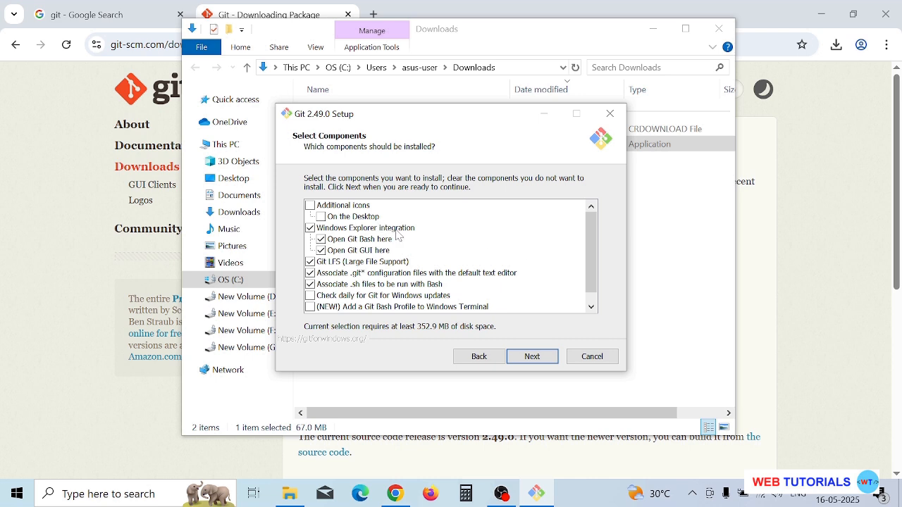
left_click(320, 217)
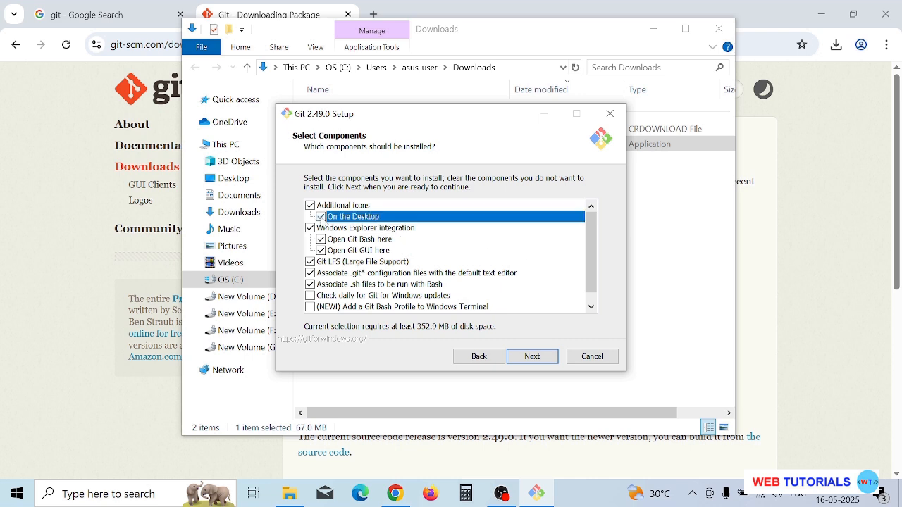
left_click(531, 357)
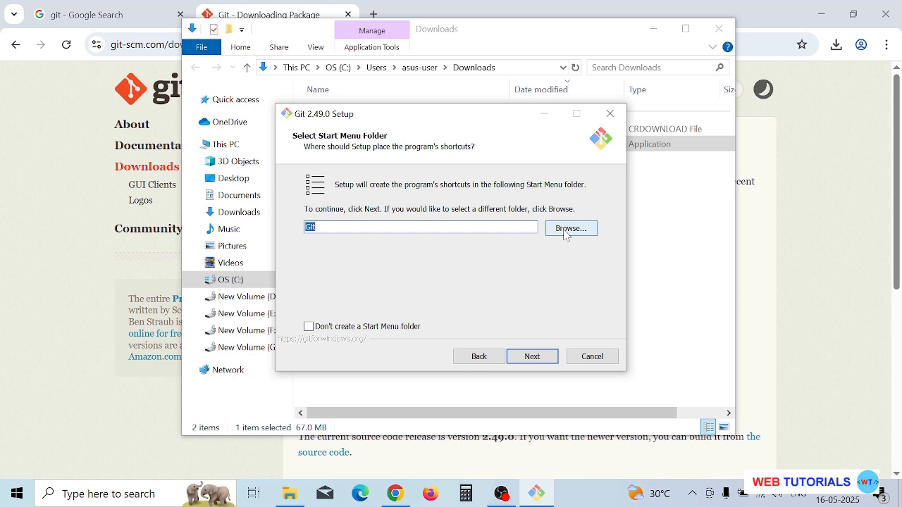
left_click(526, 359)
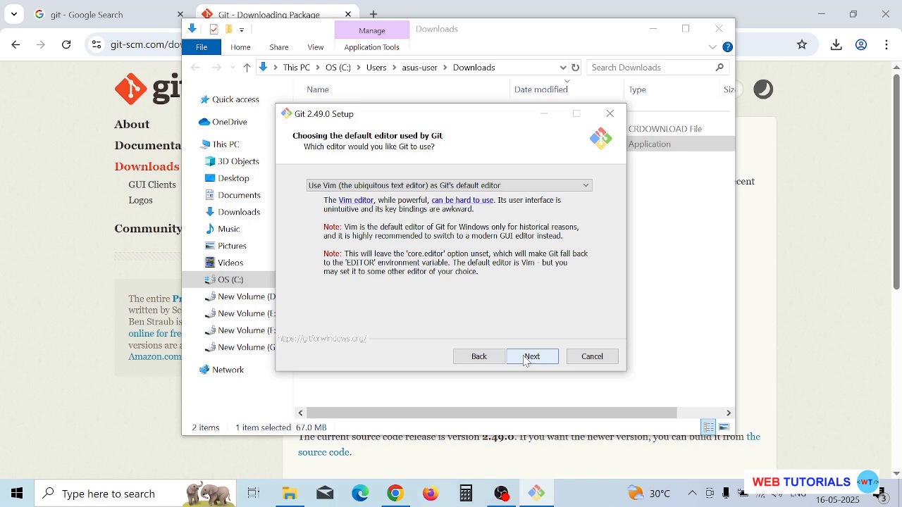
- Review the available editors, keep Vim as Git's default editor, and let Git decide the initial branch name
left_click(586, 186)
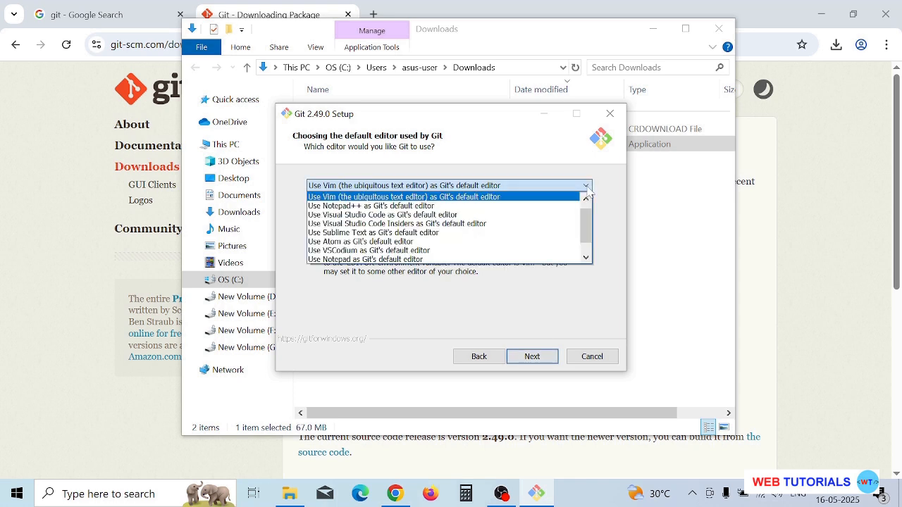
left_click(616, 200)
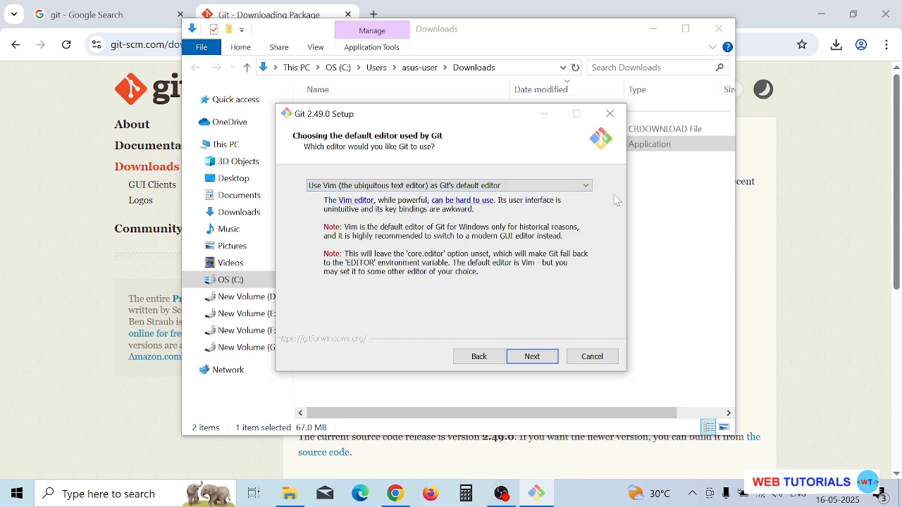
left_click(541, 359)
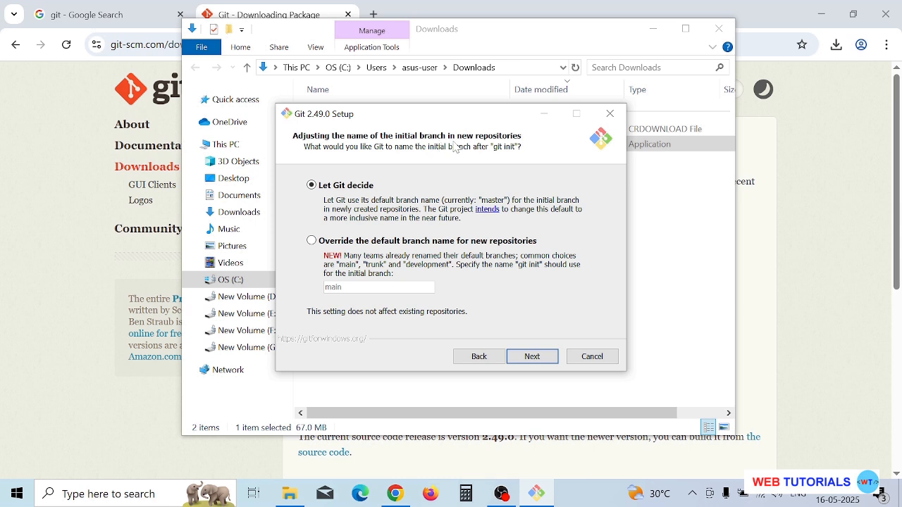
left_click(543, 360)
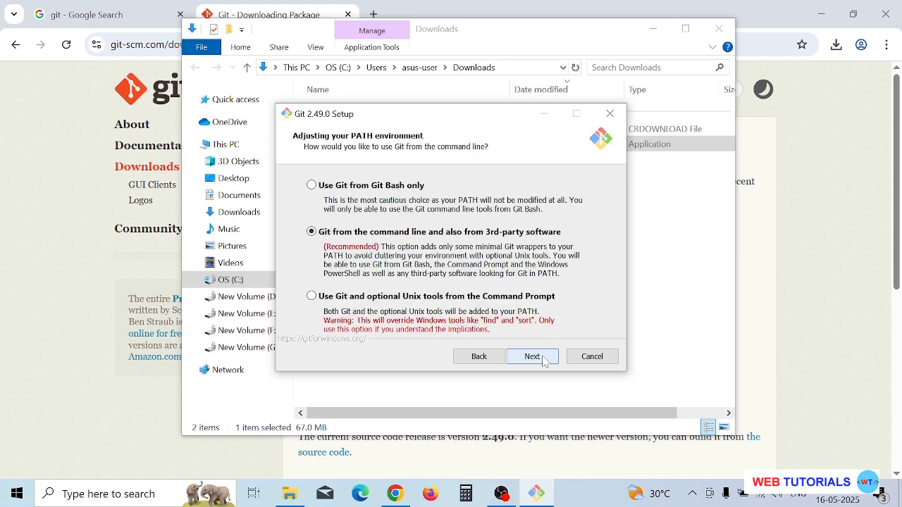
- Accept Git from the command line and 3rd-party software, with bundled OpenSSH and the native Windows Secure Channel library
left_click(544, 360)
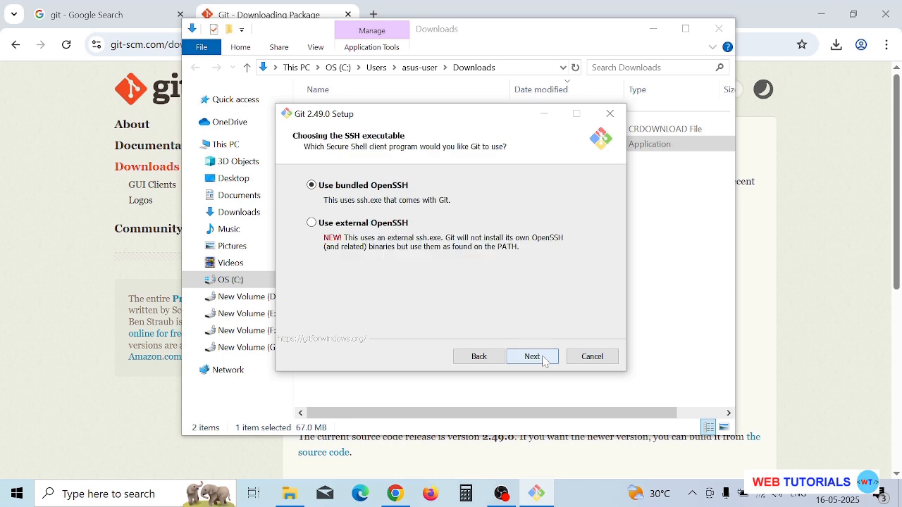
left_click(543, 360)
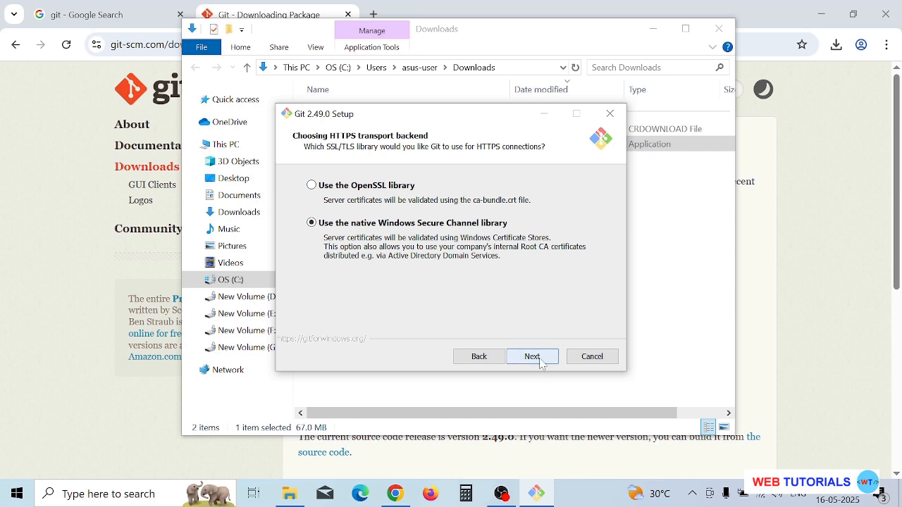
left_click(541, 360)
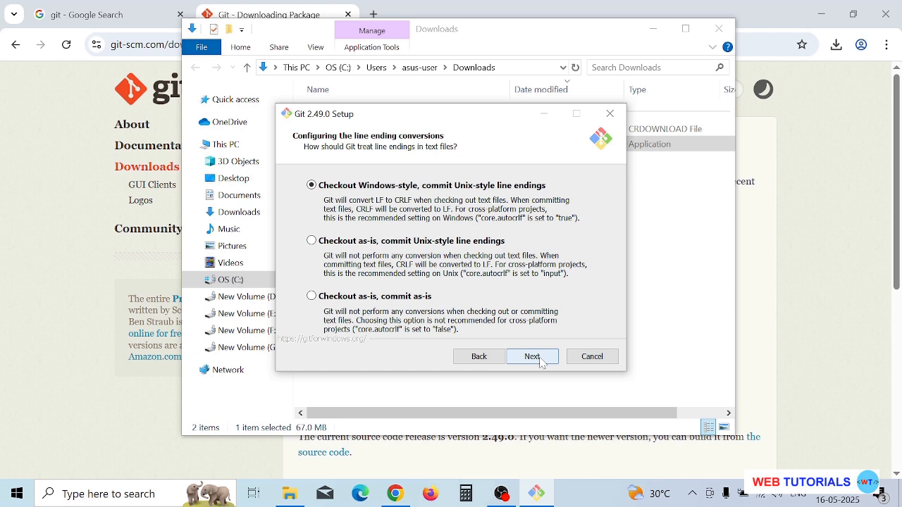
- Accept Windows-style checkout with Unix-style commits, the MinTTY terminal, fast-forward or merge for git pull, and Git Credential Manager
left_click(540, 360)
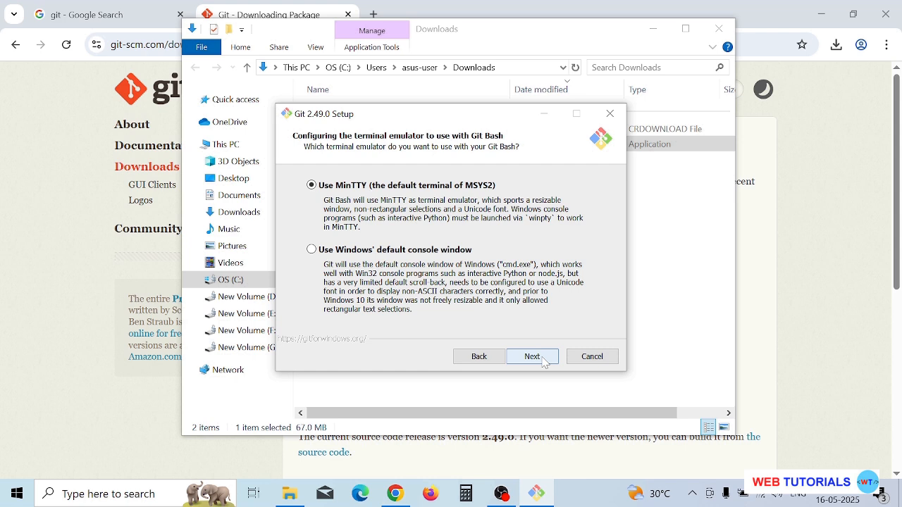
left_click(542, 361)
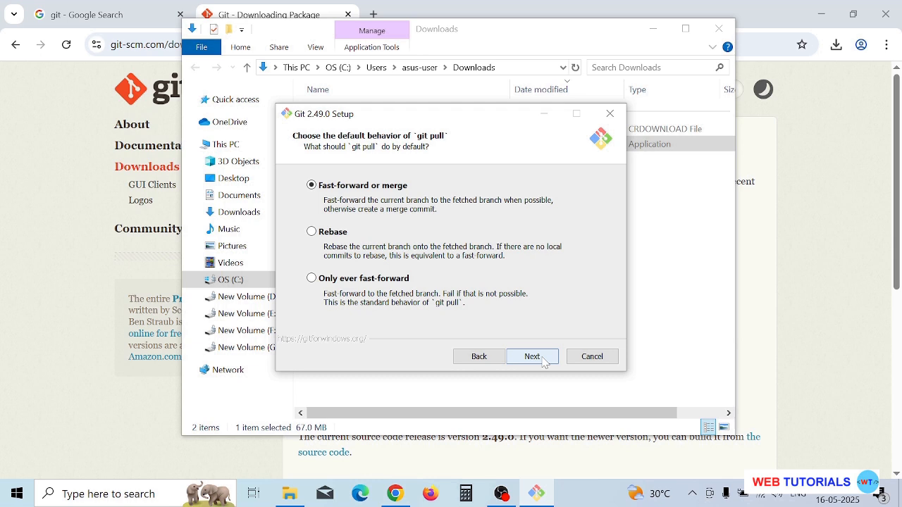
left_click(533, 357)
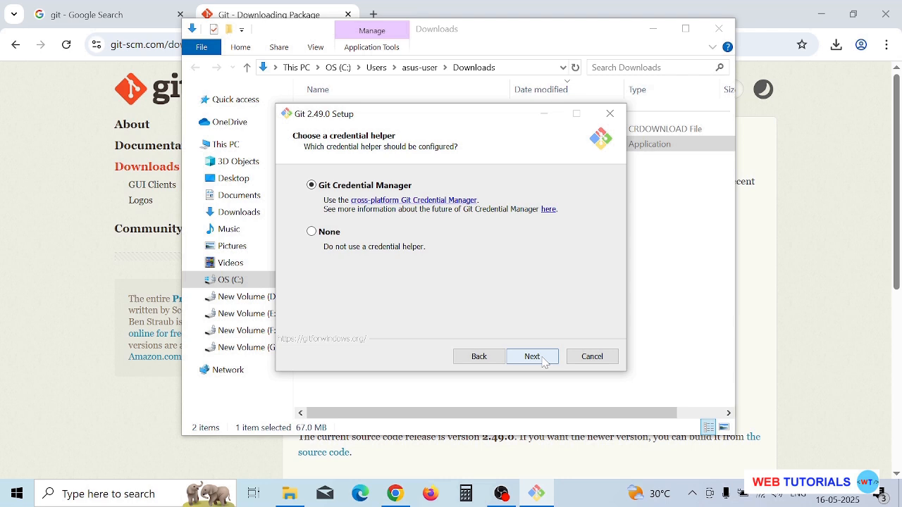
left_click(533, 358)
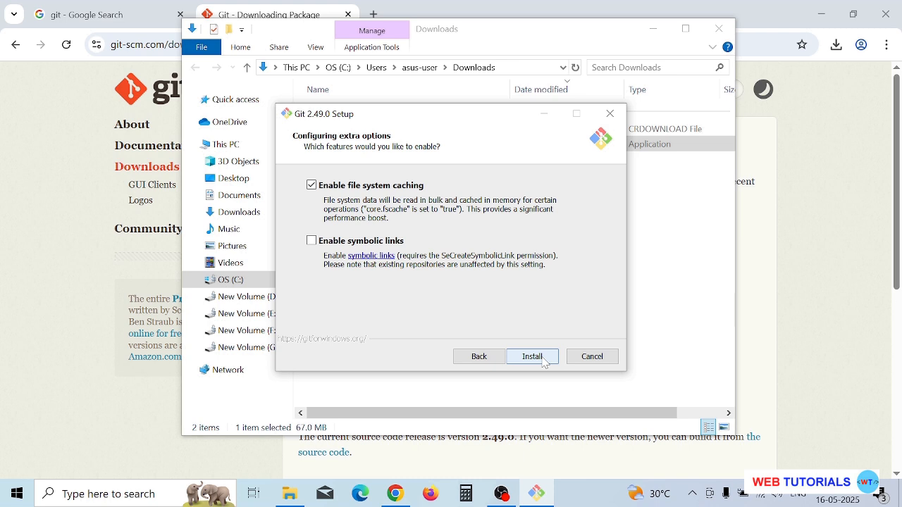
- Install Git with file system caching enabled, then finish the setup wizard and minimize the Downloads folder window
left_click(533, 357)
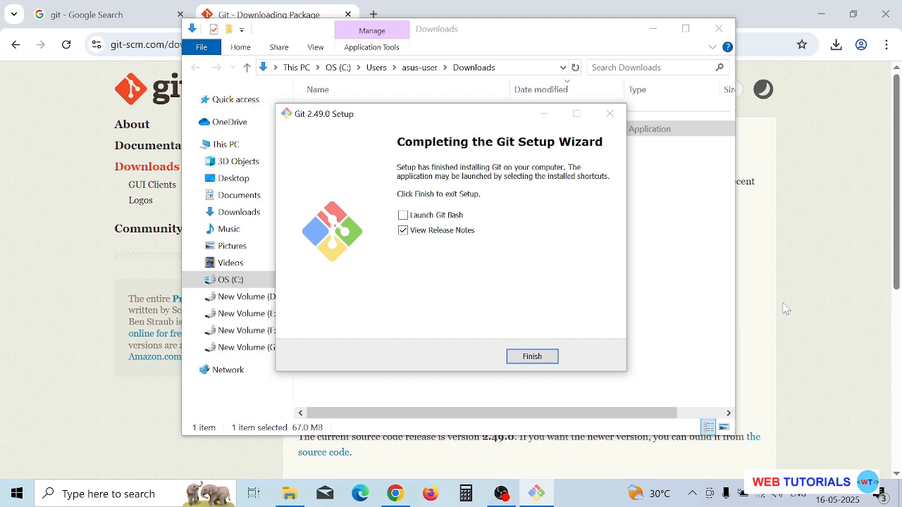
left_click(530, 363)
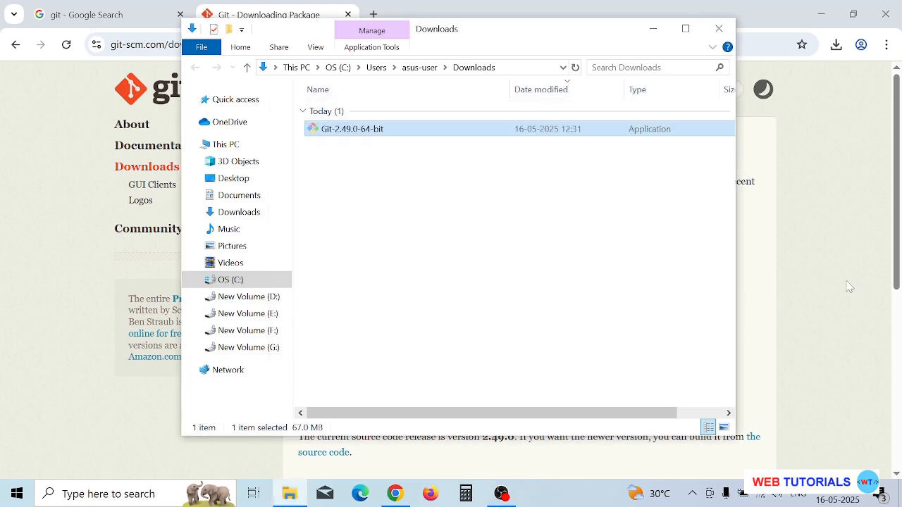
left_click(653, 31)
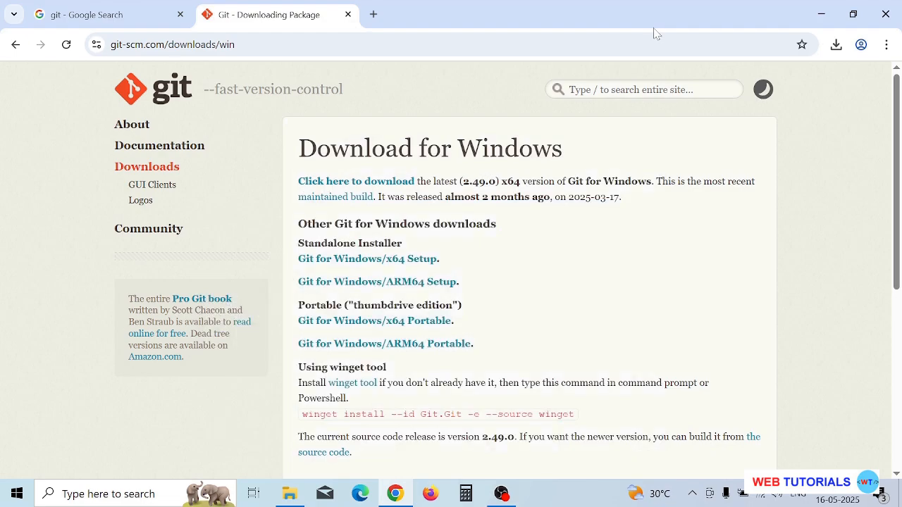
- Minimize the browser window and open Command Prompt by searching Windows for cmd
left_click(825, 16)
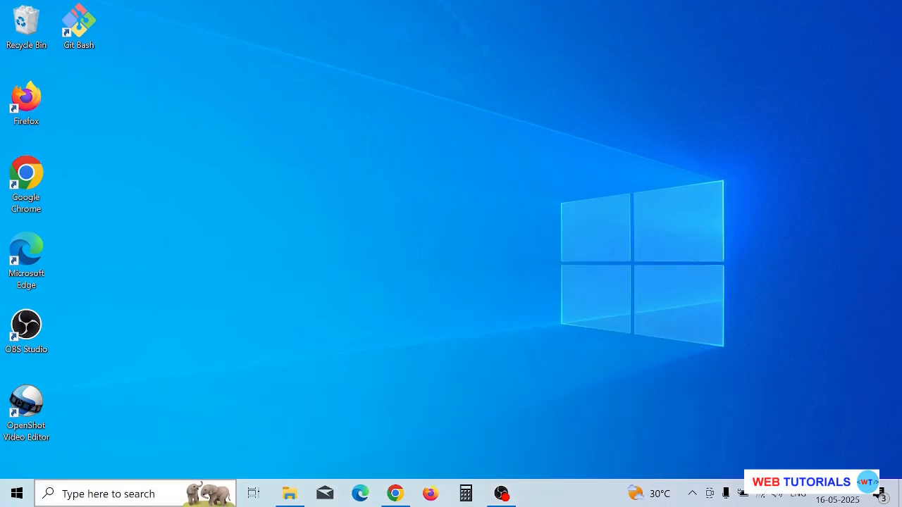
left_click(75, 497)
type("c")
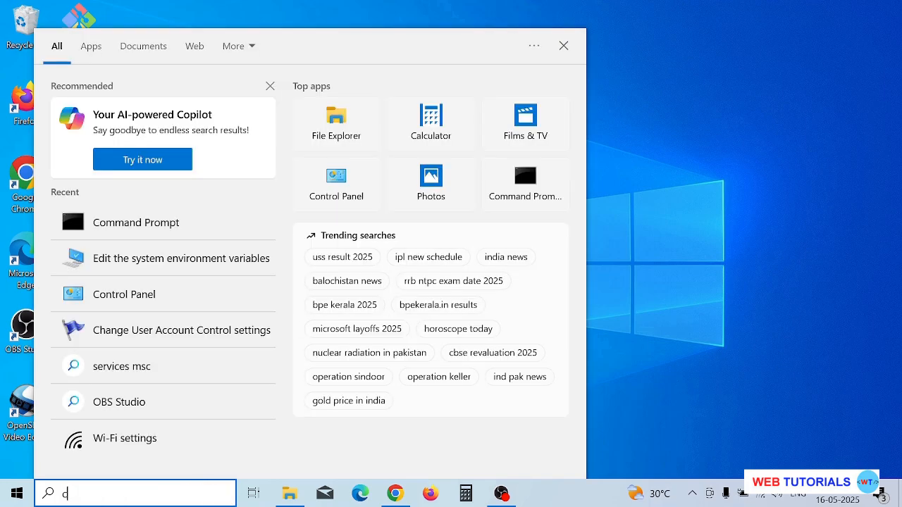
type("md")
left_click(98, 105)
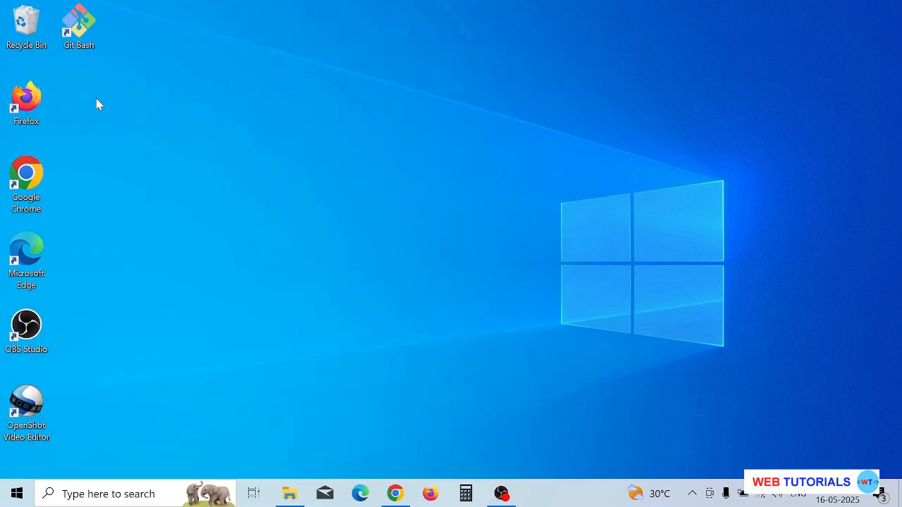
- Check the installed Git version by running git --version in Command Prompt
type("git")
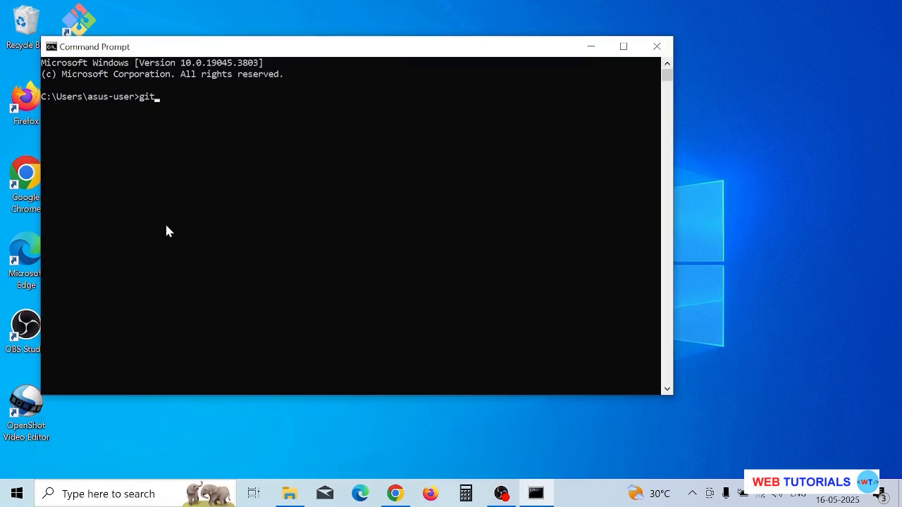
type(" --version")
key("Return")
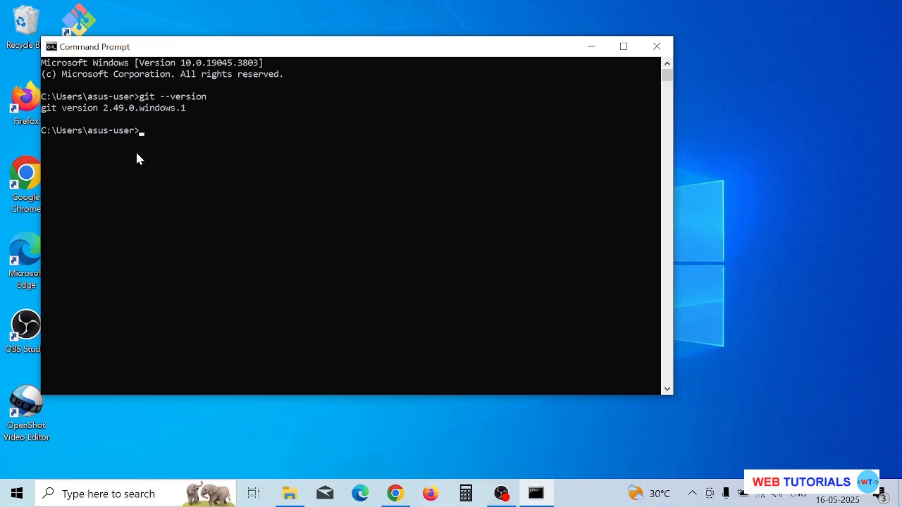
- Run git without arguments and look through its usage text and list of common commands
left_click(176, 223)
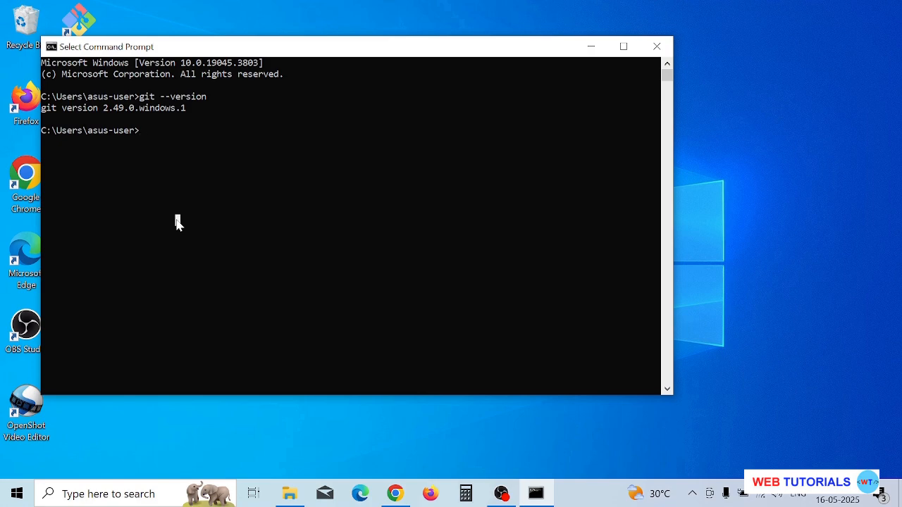
type("git")
key("Return")
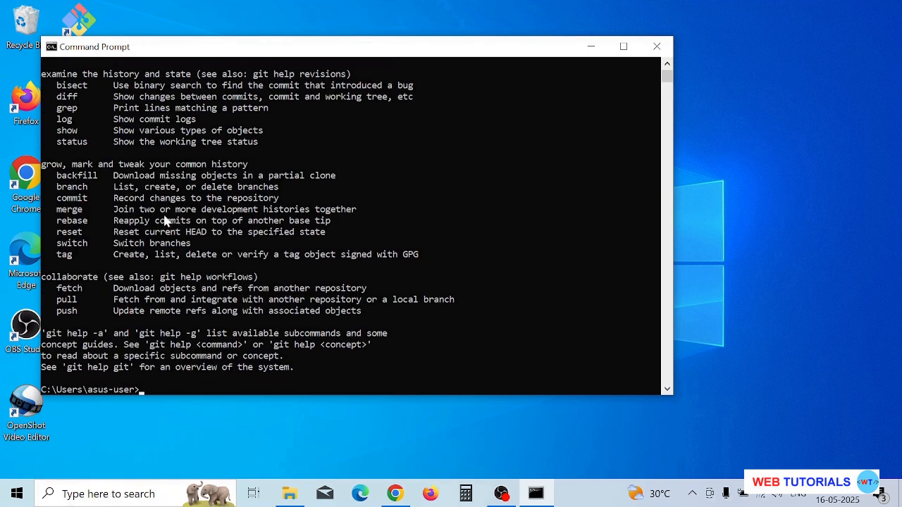
scroll(260, 232, "up", 8)
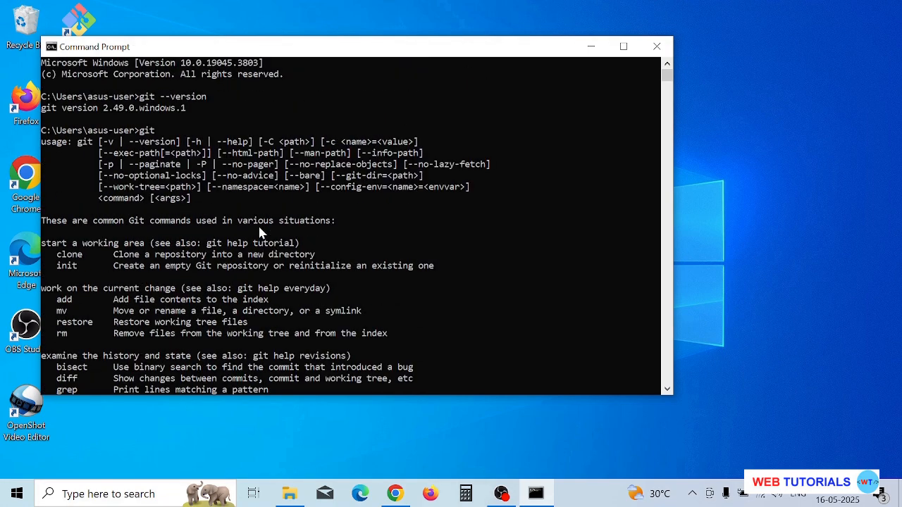
scroll(259, 232, "down", 5)
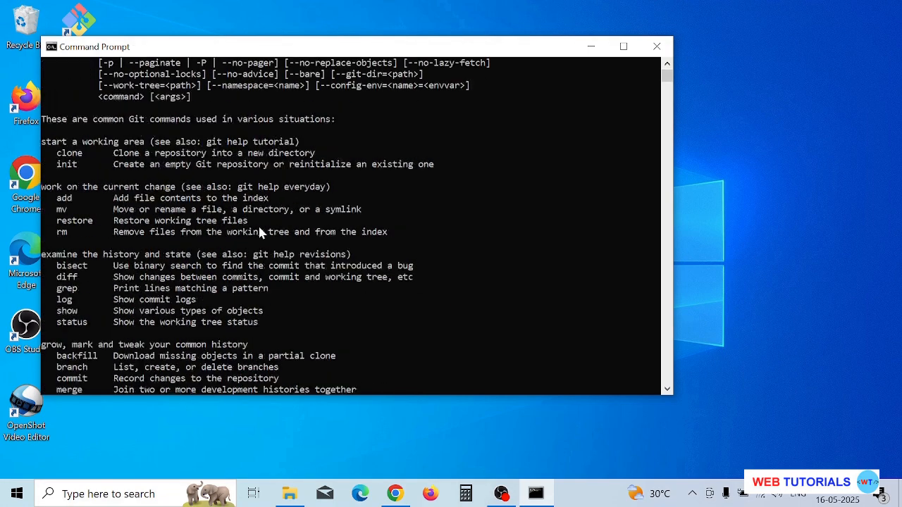